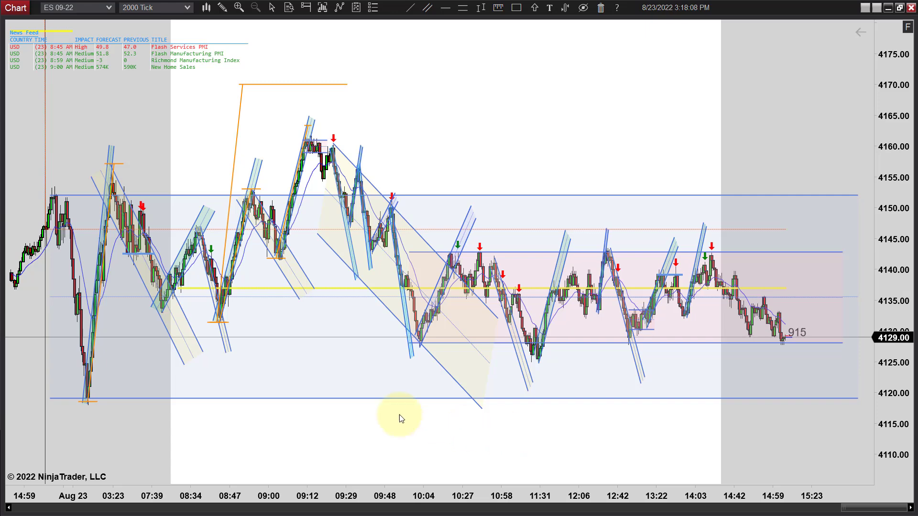
Review the Aug 23 session on the ES 09-22 2000-tick chart, from the prior day's bars through the latest price action.
drag(361, 458, 797, 435)
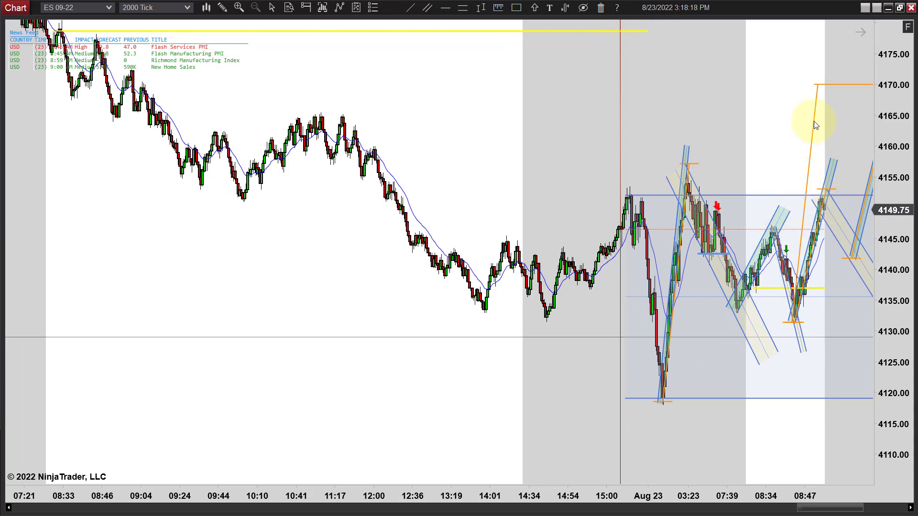
drag(799, 86, 610, 116)
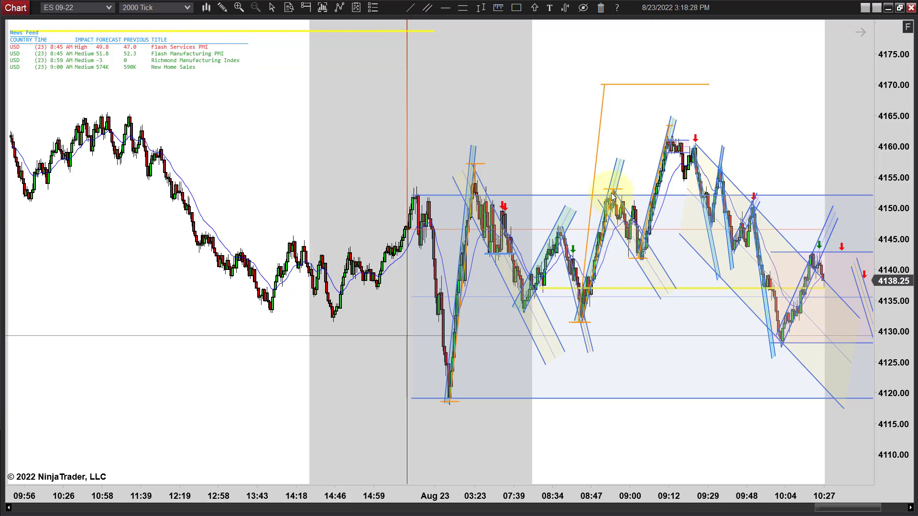
scroll(782, 127, up, 3)
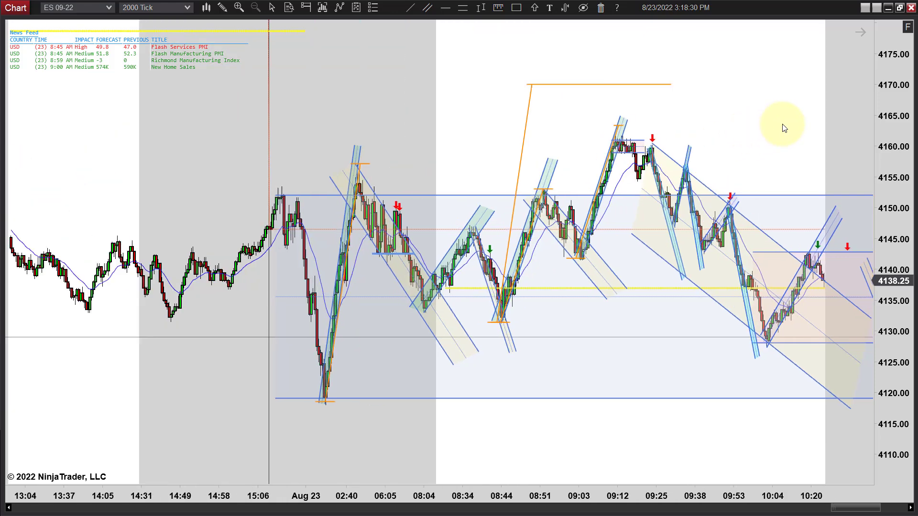
scroll(782, 127, up, 1)
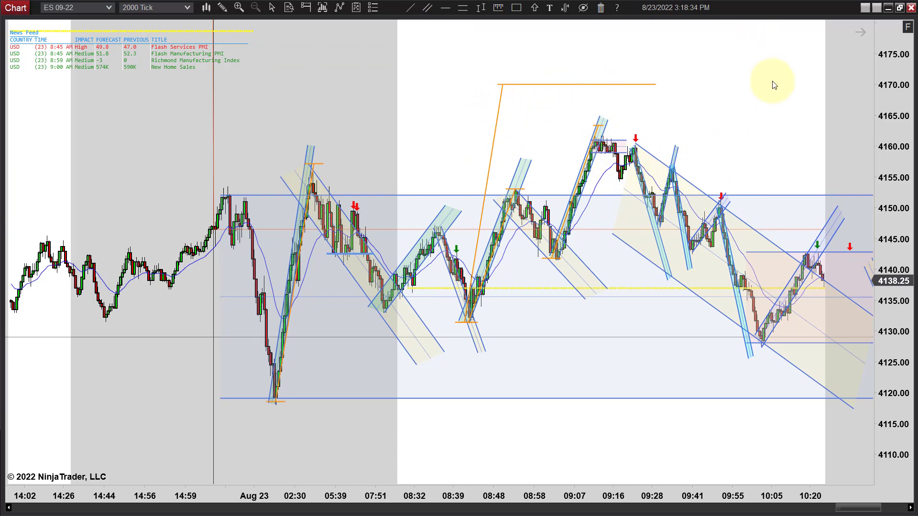
scroll(560, 119, down, 3)
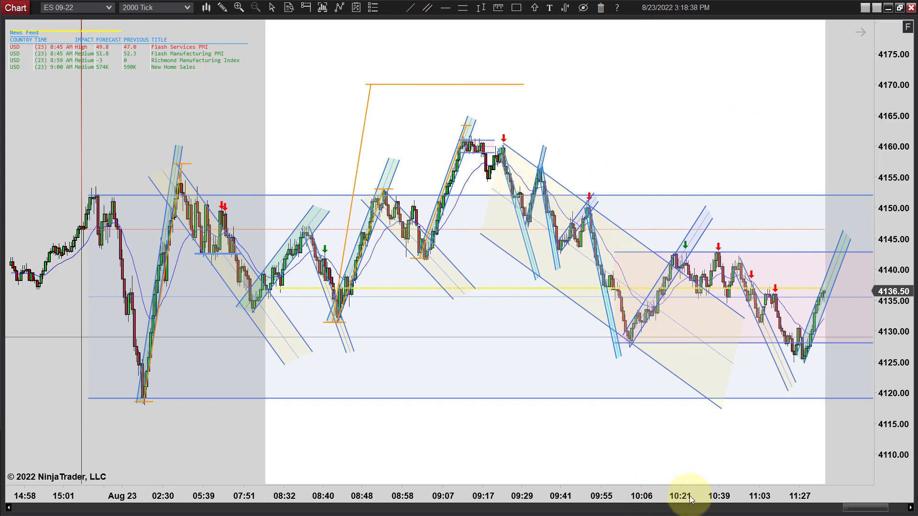
scroll(418, 218, down, 2)
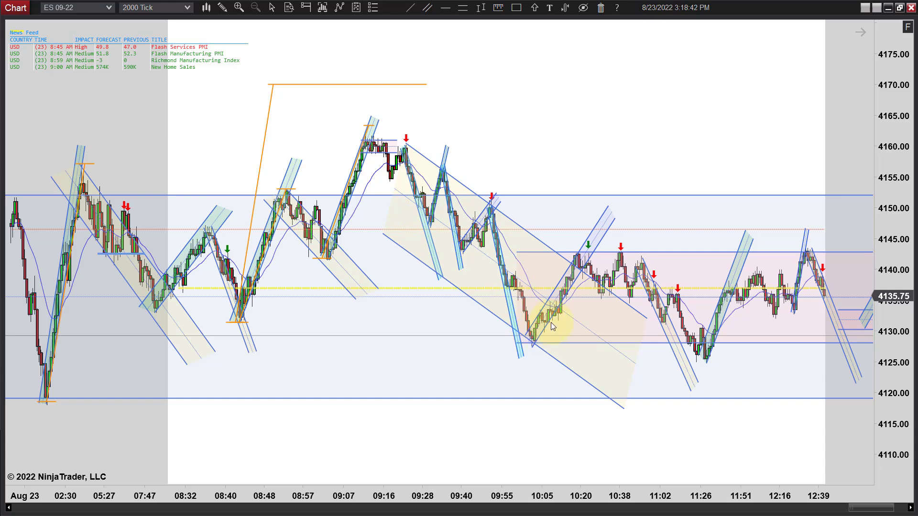
drag(741, 435, 449, 421)
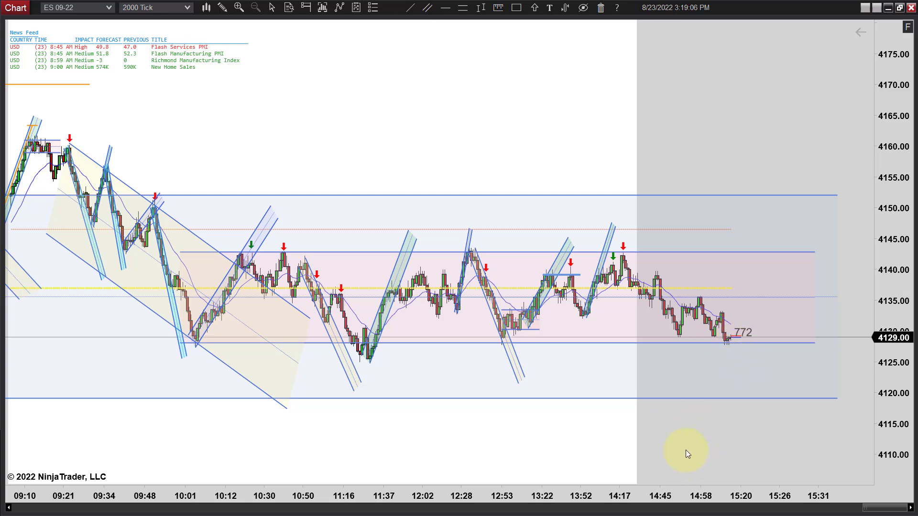
drag(556, 451, 637, 449)
drag(558, 453, 580, 453)
drag(501, 454, 543, 455)
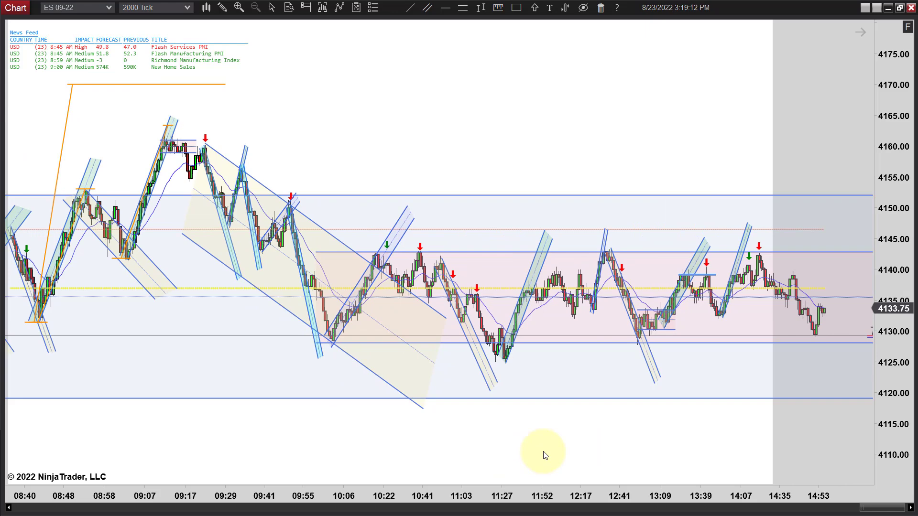
scroll(545, 455, down, 2)
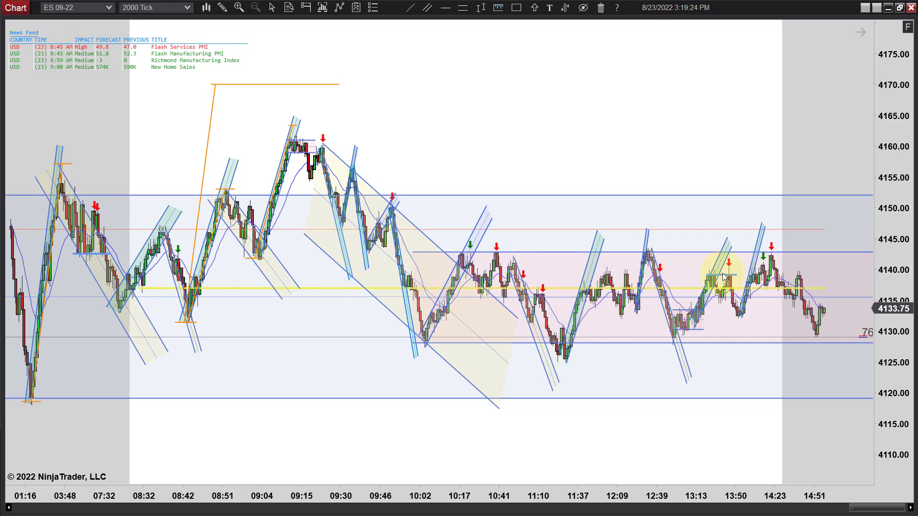
drag(727, 432, 564, 317)
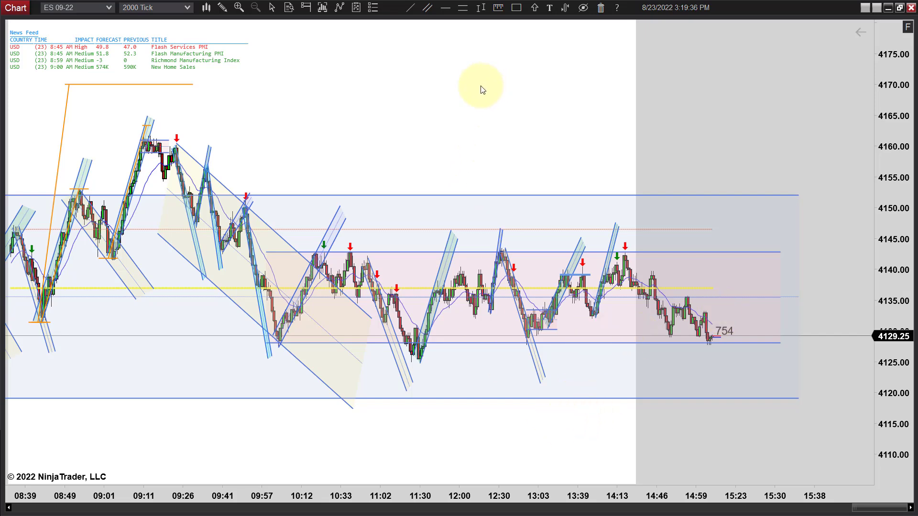
scroll(485, 88, down, 3)
scroll(482, 89, down, 1)
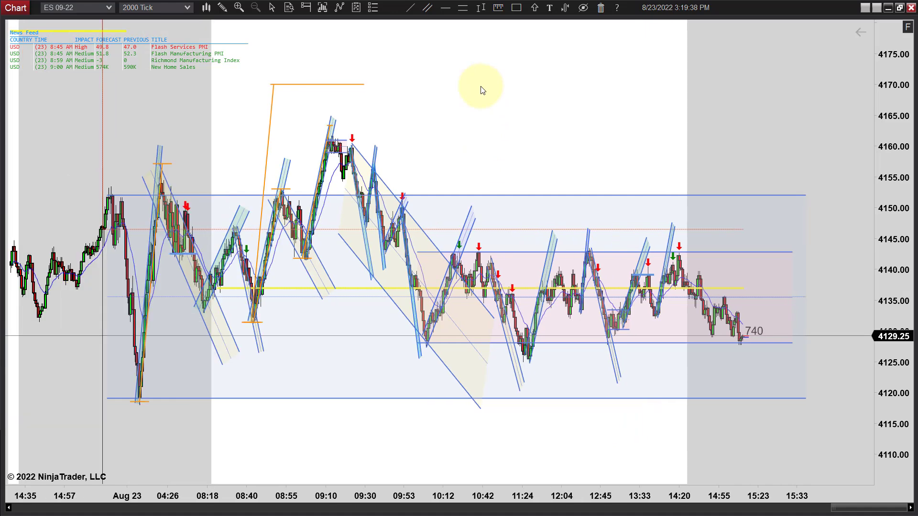
scroll(481, 91, up, 1)
scroll(475, 102, left, 1)
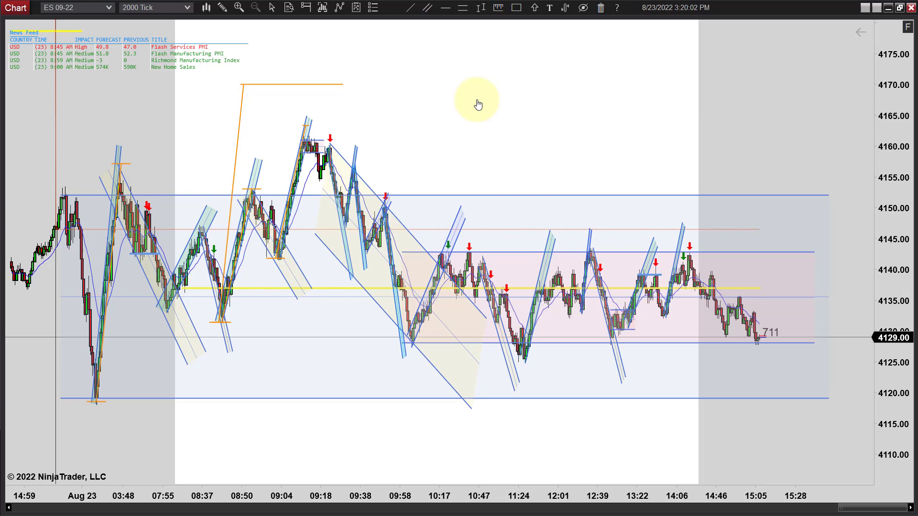
Examine the early Aug 23 swings, trend channels and measured moves from the overnight low through the 09:16 high.
drag(478, 105, 665, 110)
scroll(666, 108, up, 2)
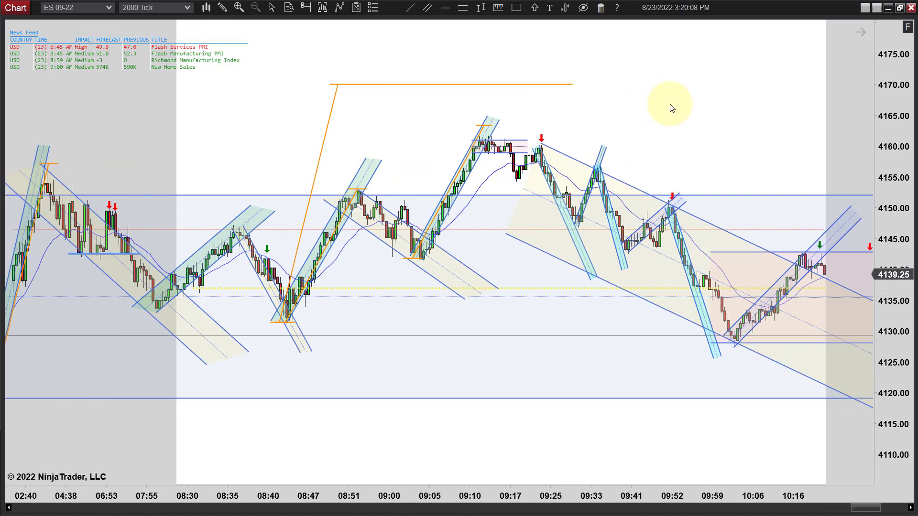
drag(243, 94, 375, 90)
scroll(335, 88, up, 2)
scroll(363, 90, down, 1)
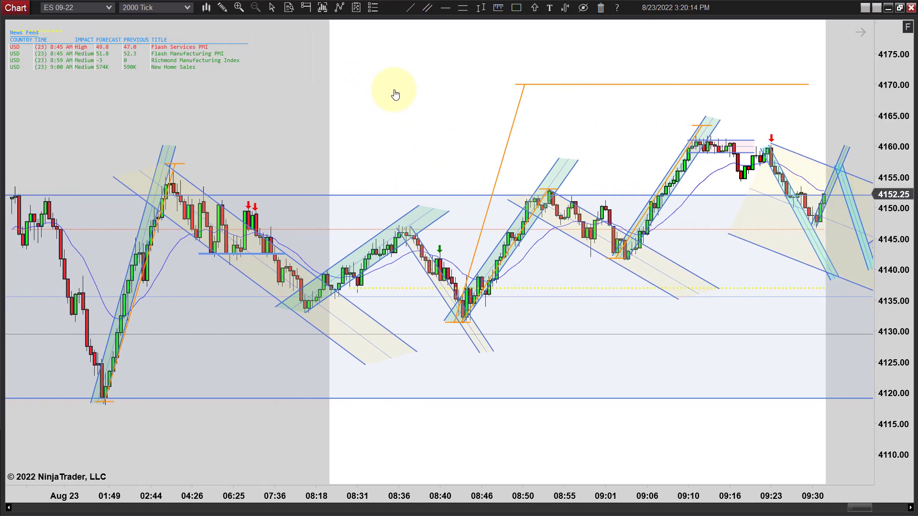
drag(311, 103, 363, 117)
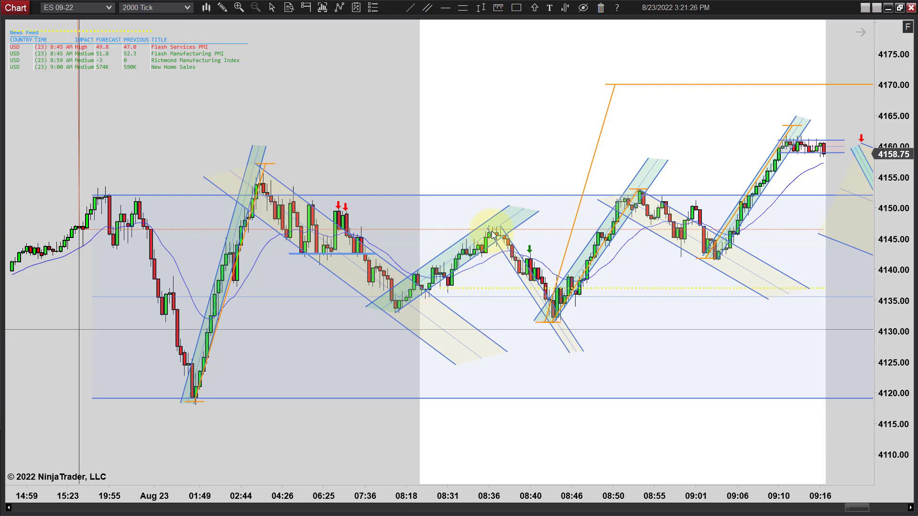
Return the chart's price axis from fixed to automatic scaling.
ctrl+scroll(605, 442, up, 3)
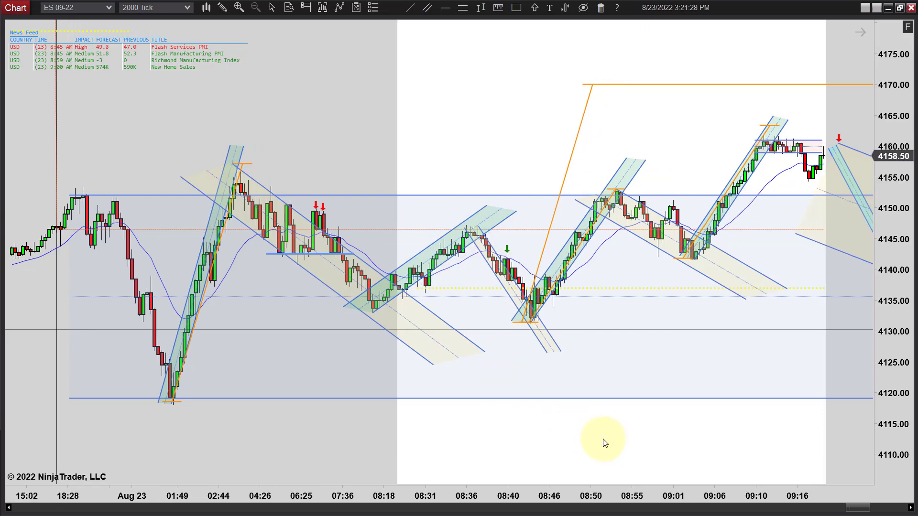
ctrl+scroll(605, 442, down, 3)
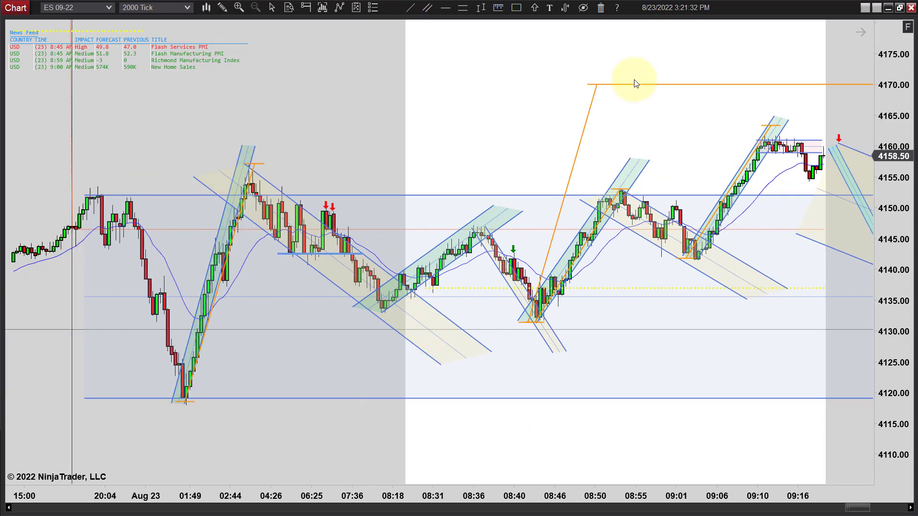
click(908, 29)
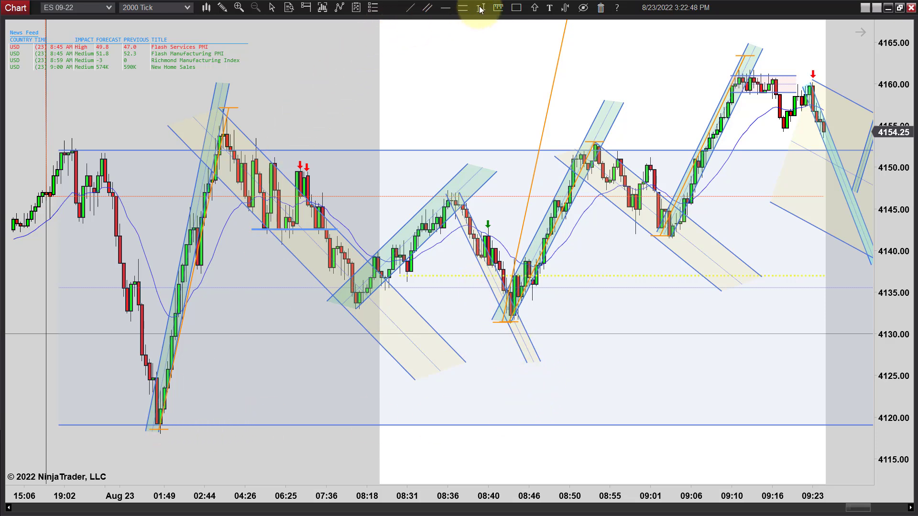
Draw a measured move from the swing high near 4157 to the low near 4133, projected from the high near 4146.
click(223, 109)
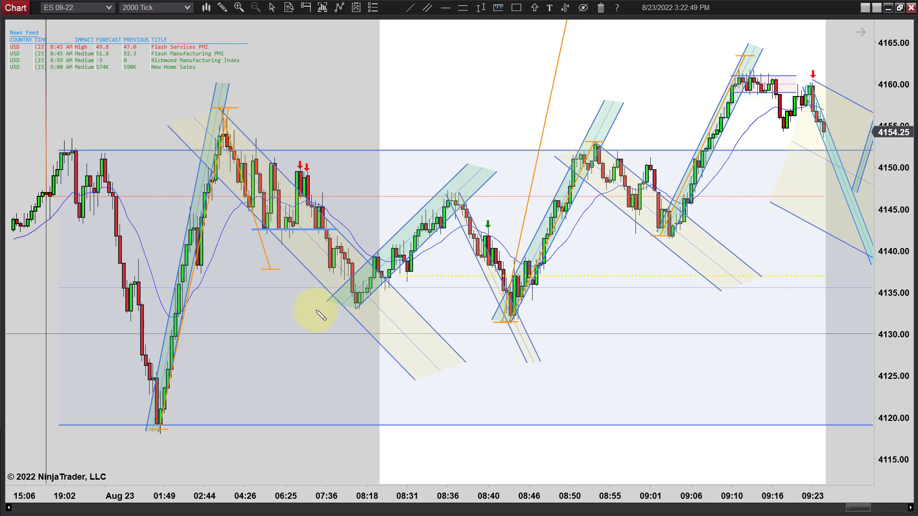
click(348, 312)
click(440, 192)
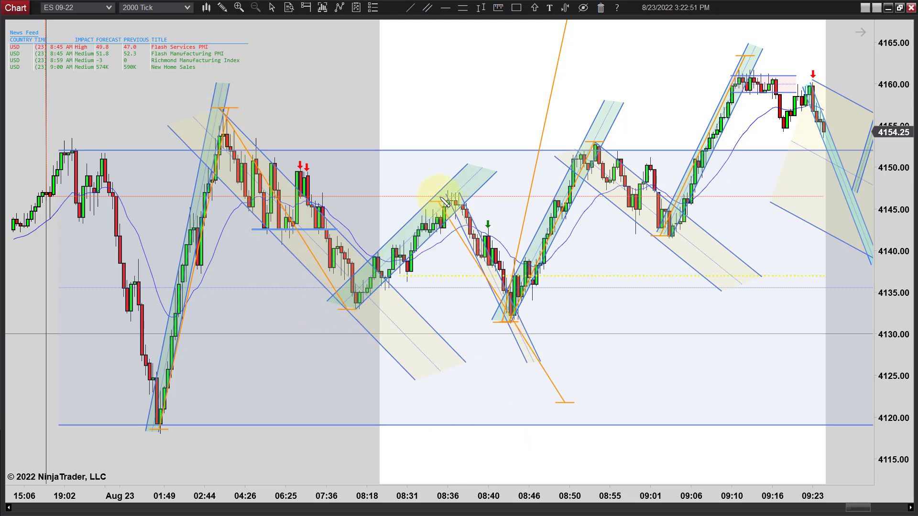
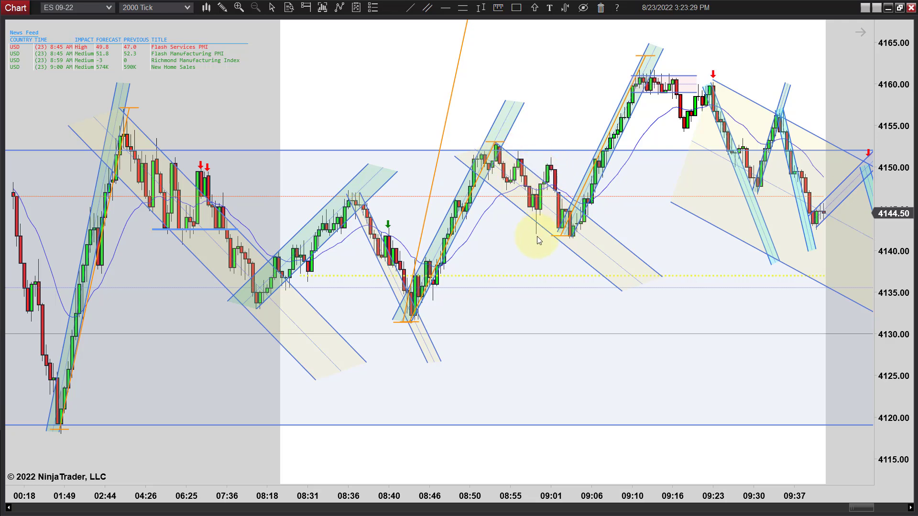
Place a green down arrow just above the lower swing high near 09:01.
click(534, 7)
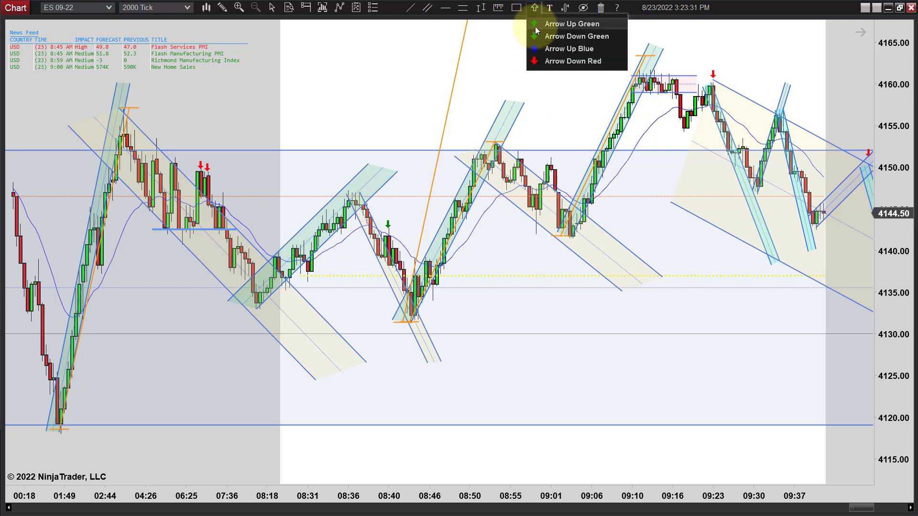
click(559, 36)
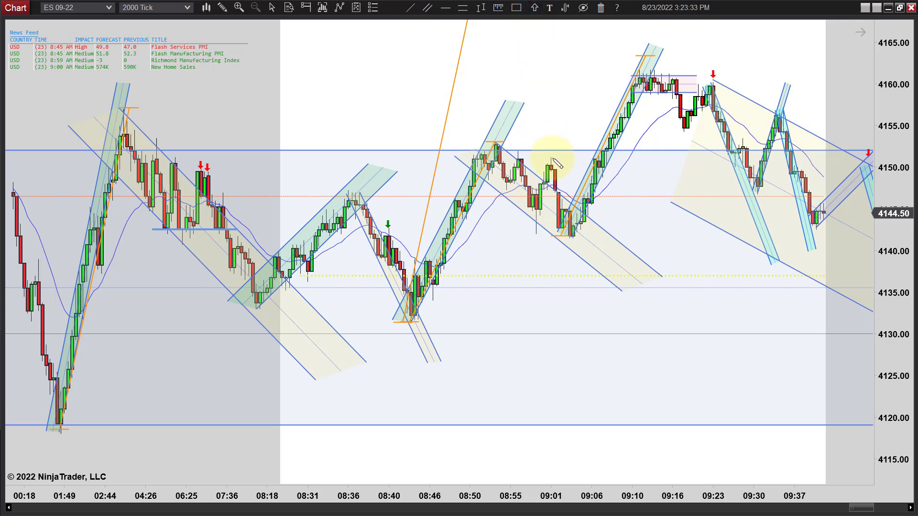
click(552, 159)
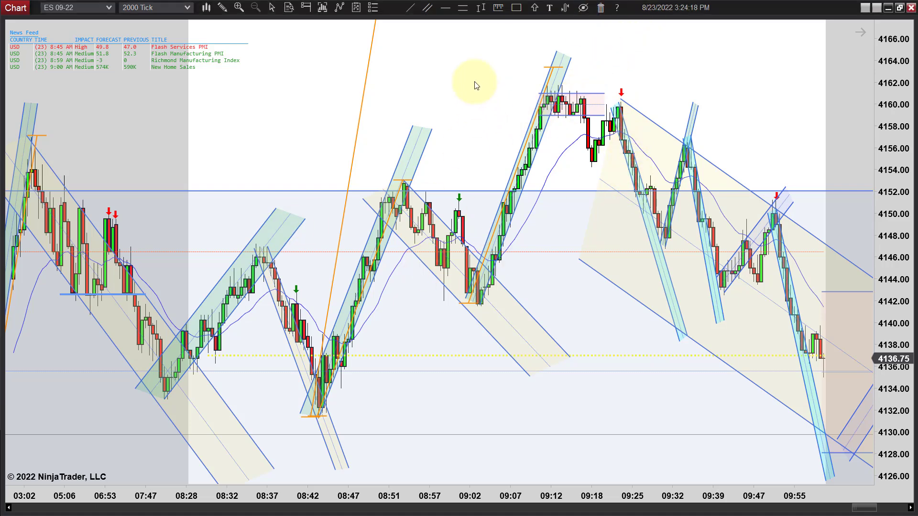
Examine the broad descending channel from the 09:23 high, its inner legs and the 10:03 low with the rebound that follows.
scroll(476, 86, down, 3)
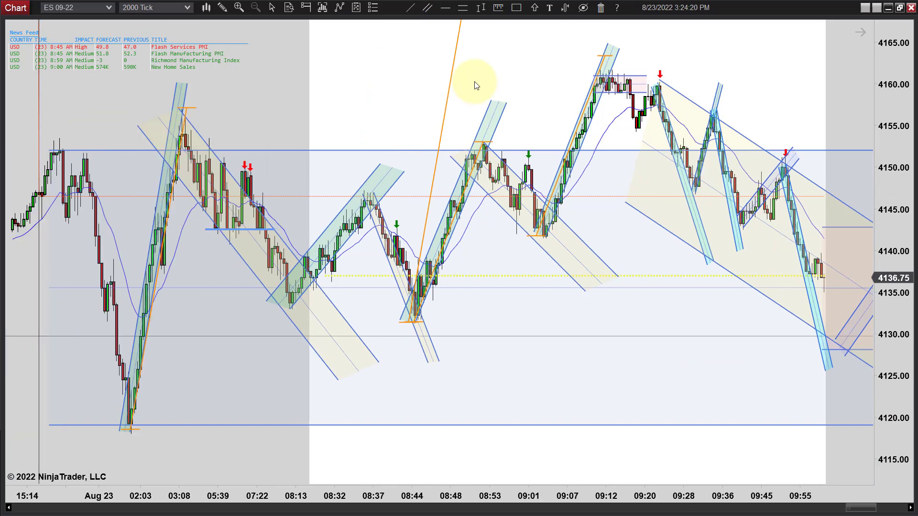
scroll(476, 85, up, 3)
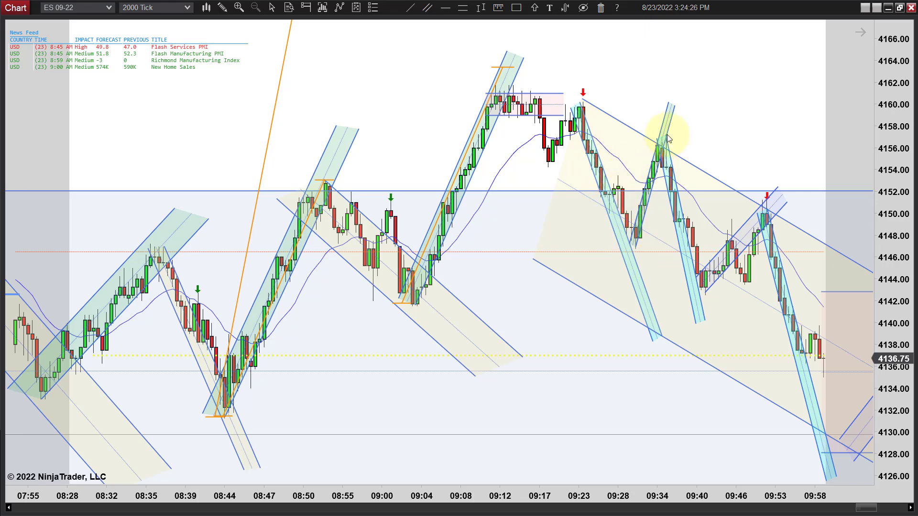
drag(744, 87, 585, 139)
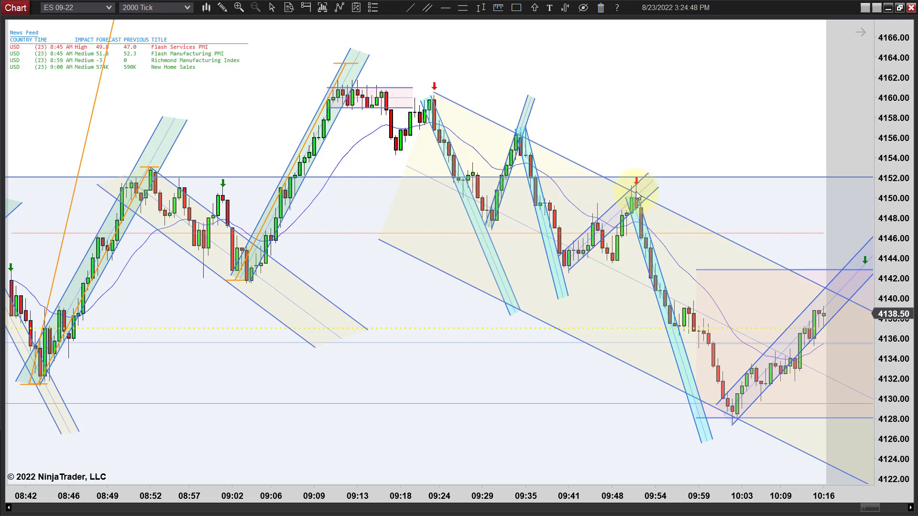
click(450, 101)
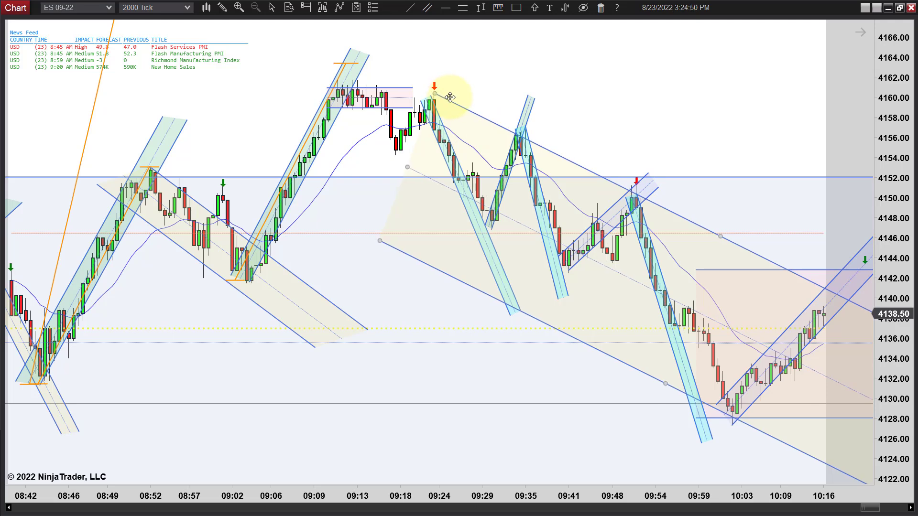
click(674, 134)
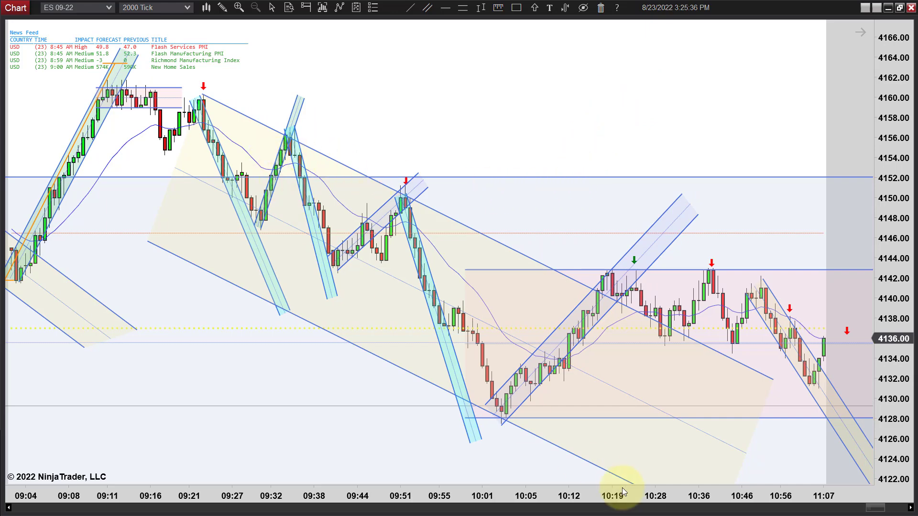
scroll(591, 421, down, 3)
scroll(591, 417, up, 2)
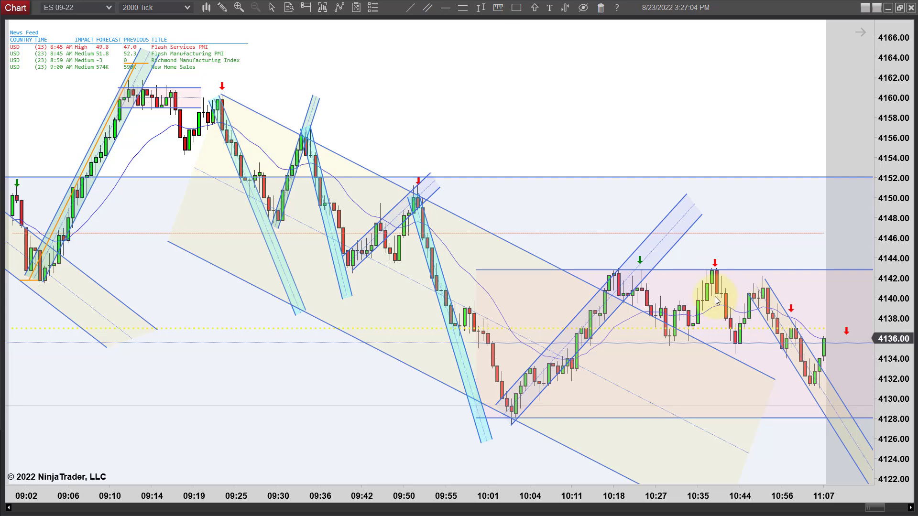
Examine the midday trading range between about 4128 and 4143, including its channels and marked entries through 13:12.
drag(742, 254, 659, 263)
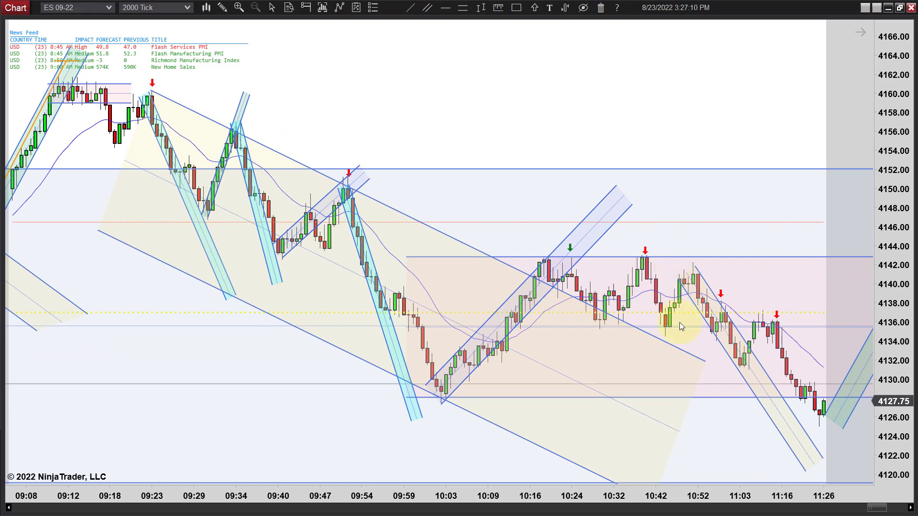
scroll(677, 323, down, 1)
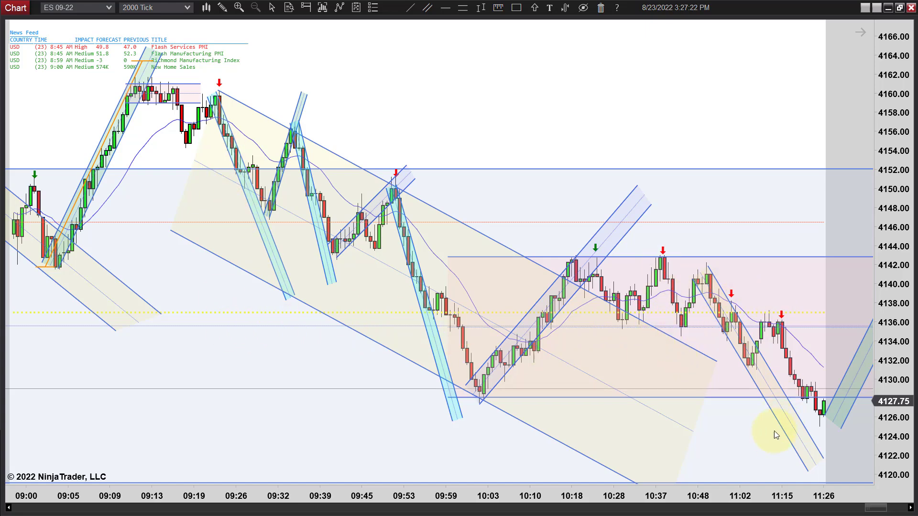
scroll(675, 488, down, 5)
scroll(760, 335, down, 2)
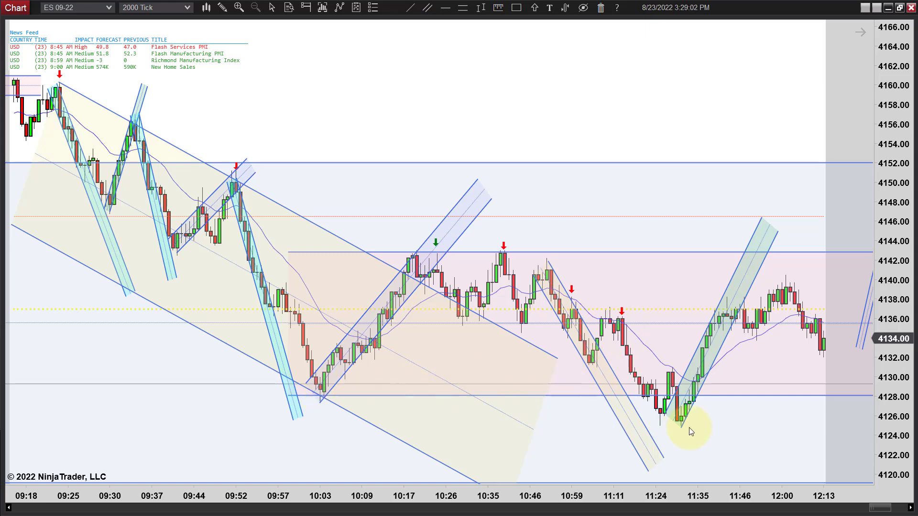
drag(732, 442, 600, 434)
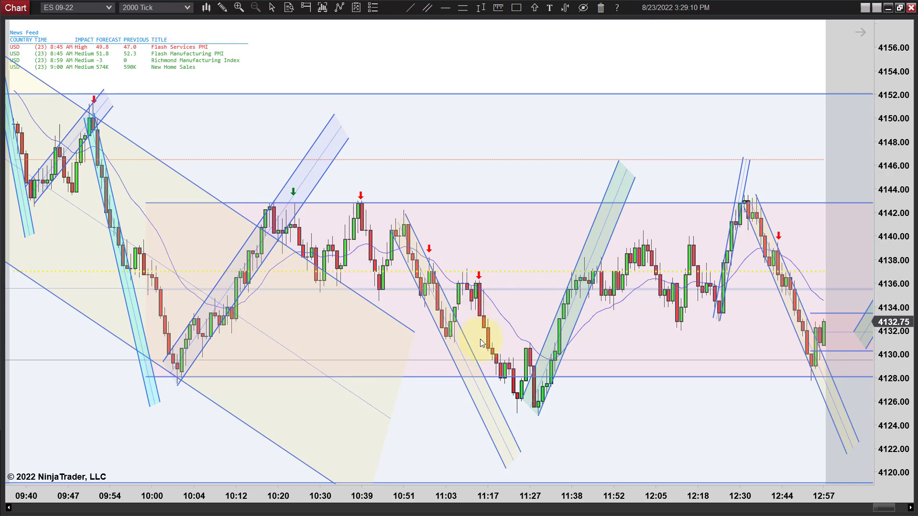
scroll(478, 385, down, 3)
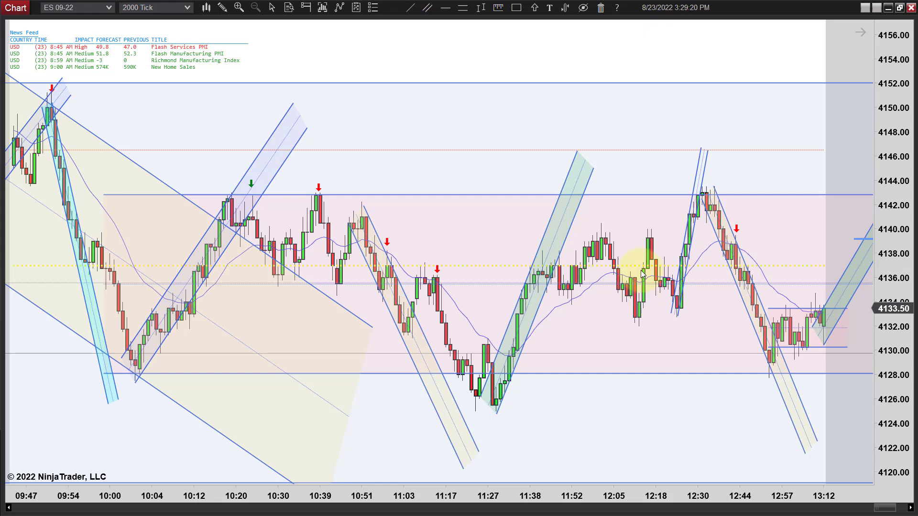
Place a green up arrow just below the low near 13:01, beneath the small trading range between about 4130 and 4133.
scroll(659, 424, down, 5)
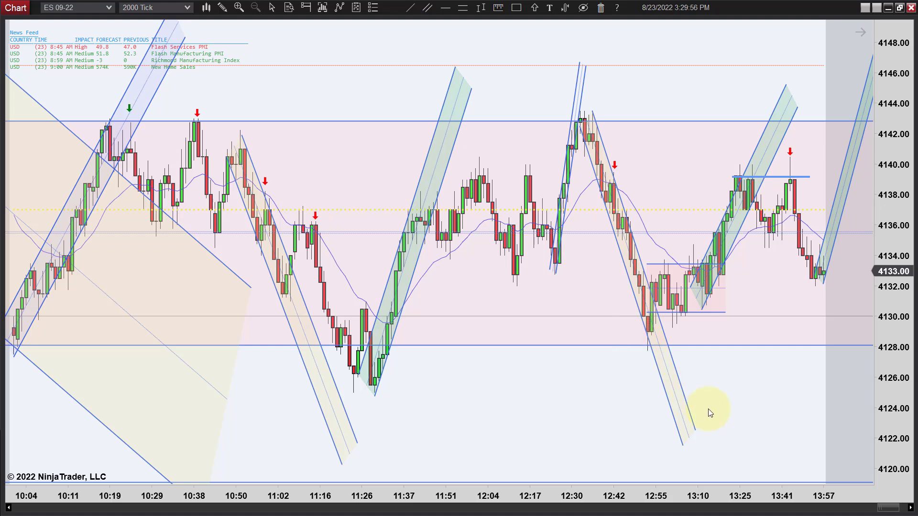
scroll(816, 441, down, 5)
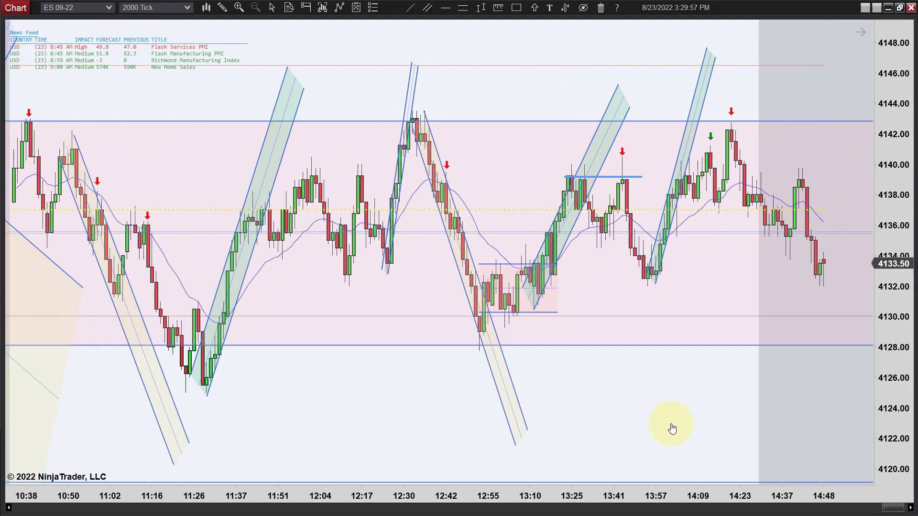
scroll(672, 428, down, 1)
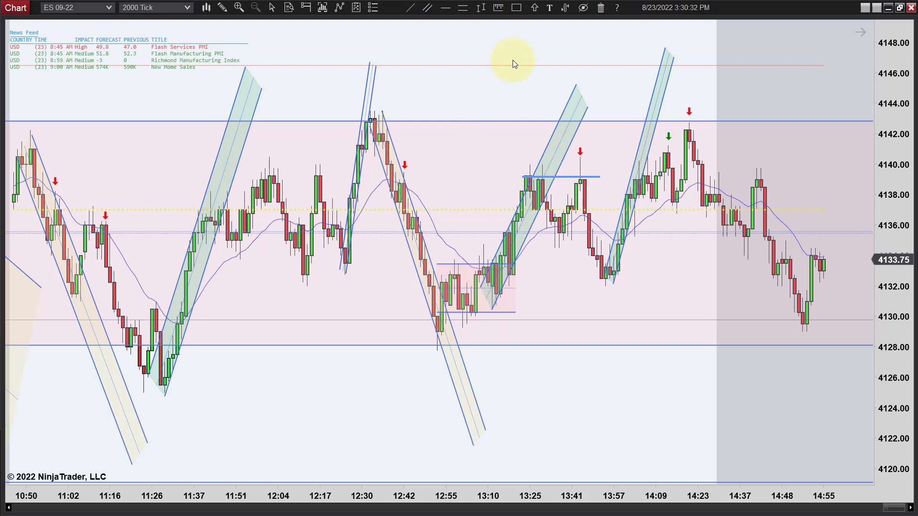
click(537, 8)
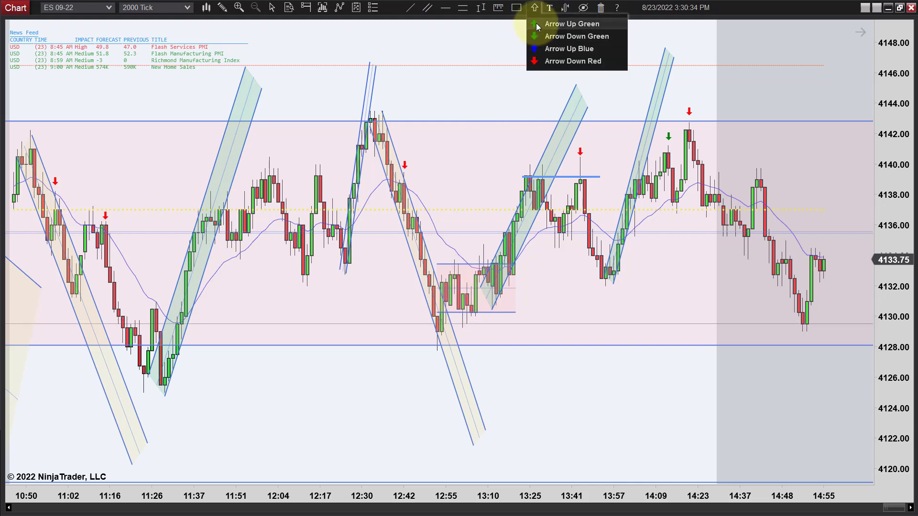
click(569, 22)
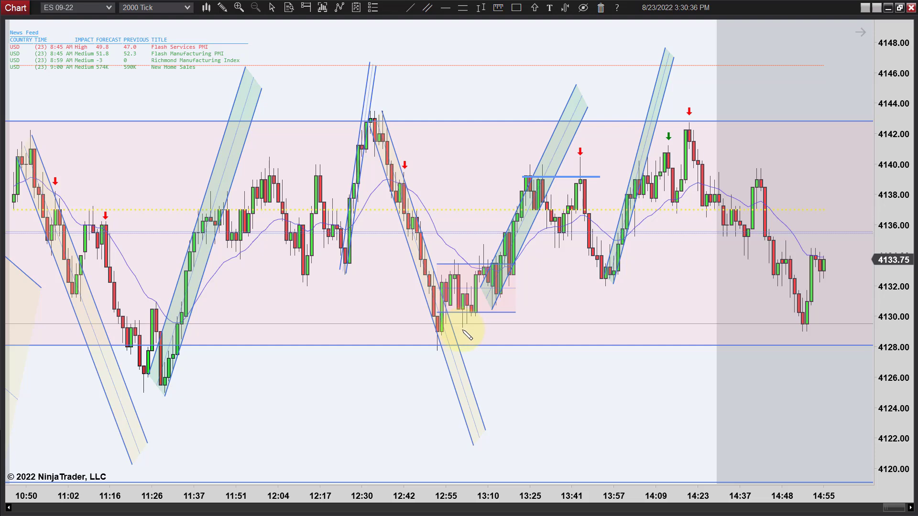
click(462, 332)
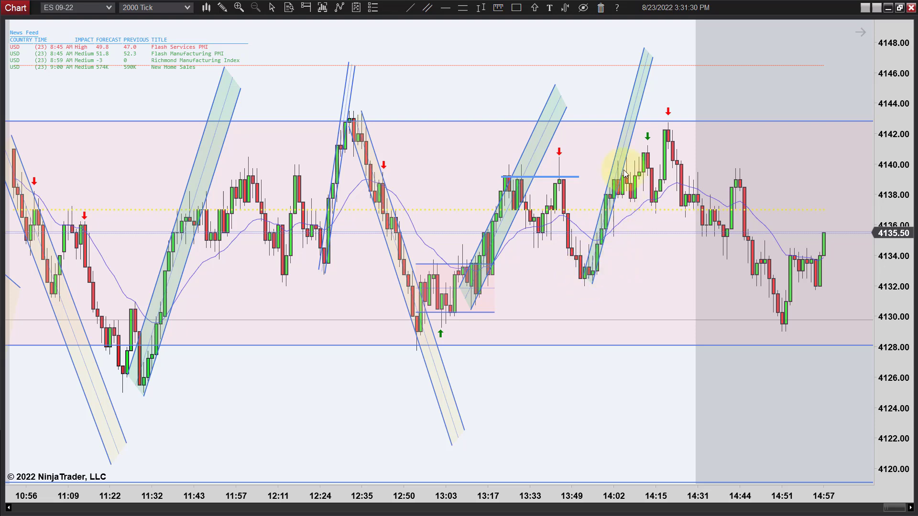
Inspect the 14:02 bar's data and extend the short horizontal line near 4139 forward to the rally bar near 14:18.
middle_click(616, 198)
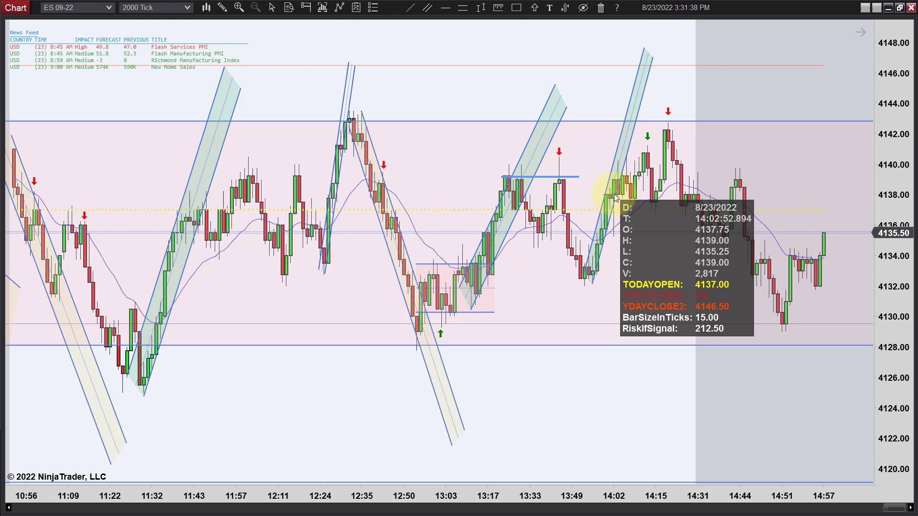
scroll(632, 274, up, 2)
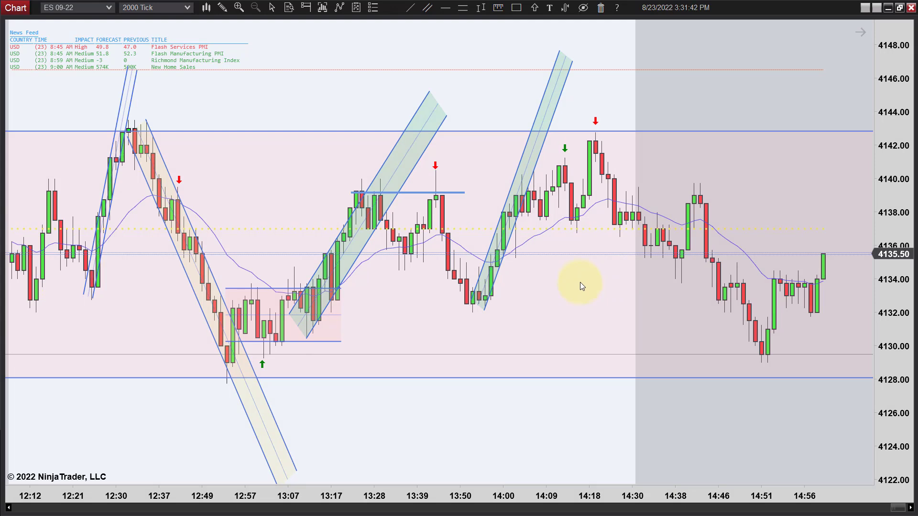
click(403, 192)
drag(464, 193, 484, 192)
drag(549, 195, 587, 192)
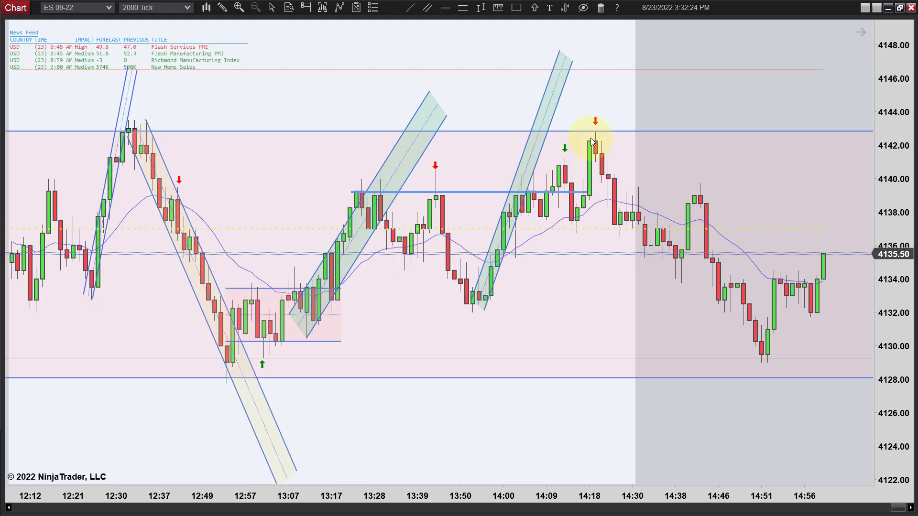
Examine the range highs near 4143, the decline after 14:18 into the latest bars, and the whole session's swings from 01:16.
scroll(591, 137, down, 2)
scroll(591, 138, down, 1)
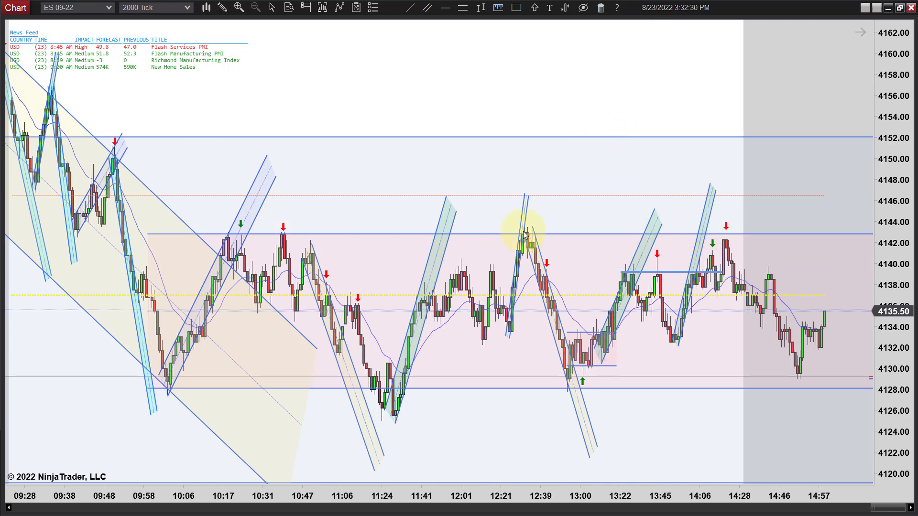
scroll(667, 231, up, 2)
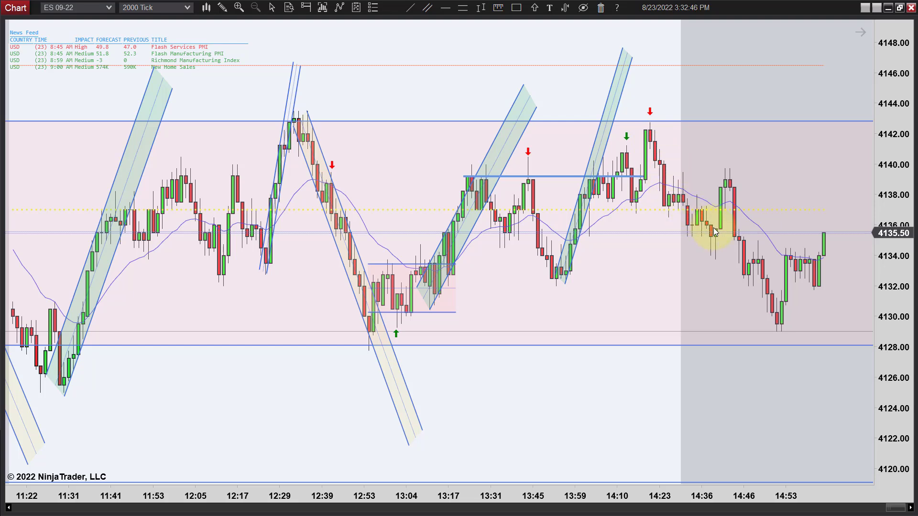
scroll(714, 232, down, 1)
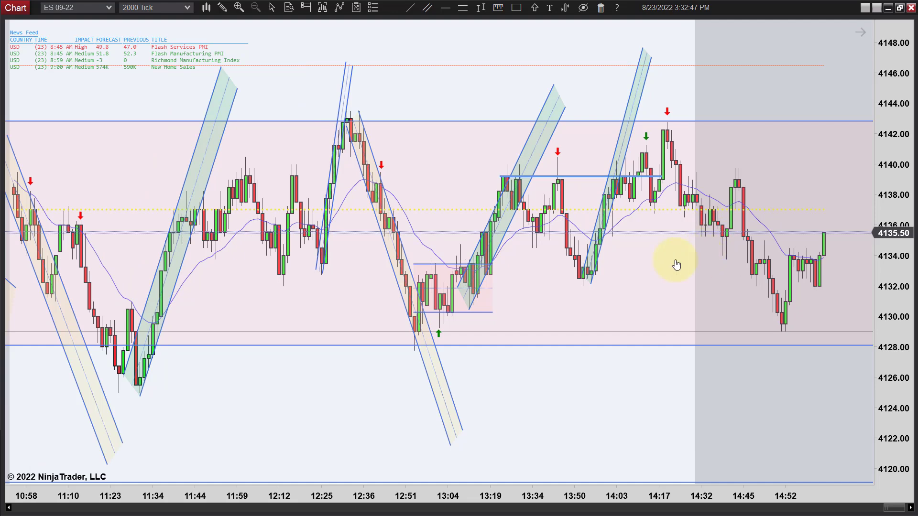
drag(676, 262, 578, 265)
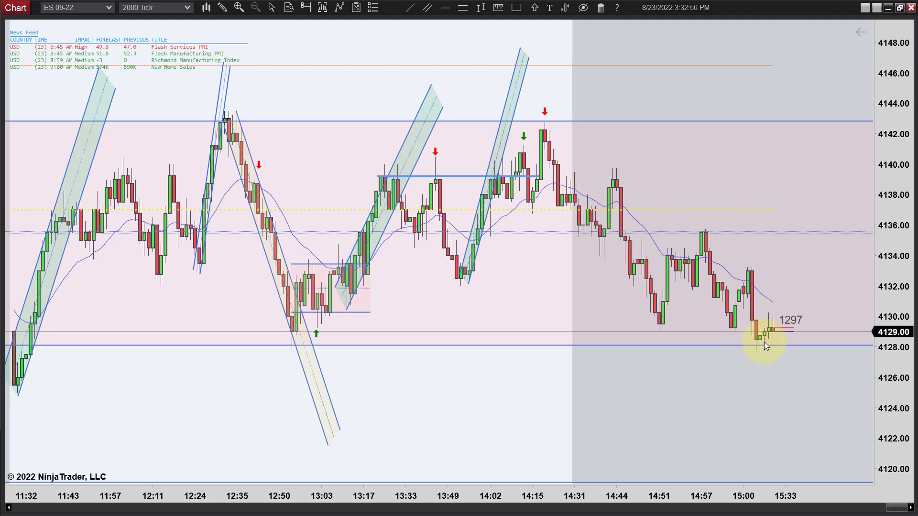
drag(758, 383, 641, 393)
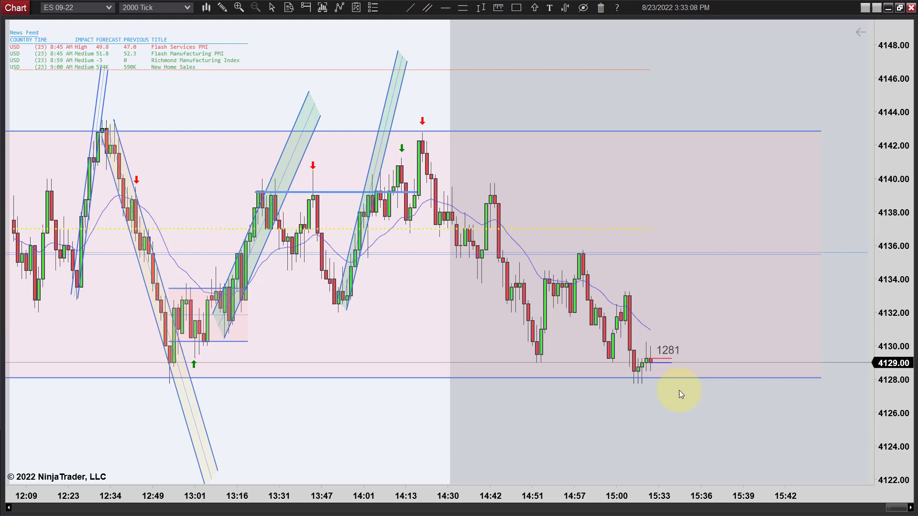
scroll(664, 425, down, 5)
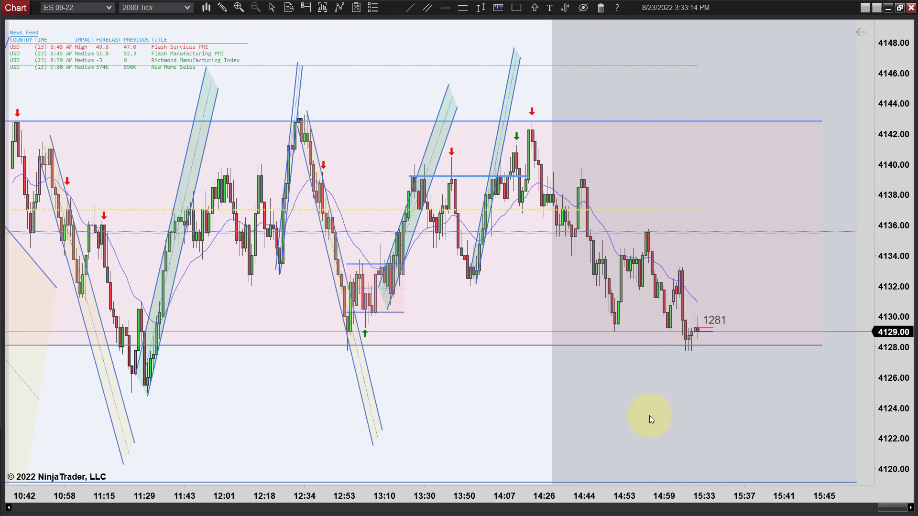
scroll(649, 415, down, 2)
scroll(650, 415, down, 2)
scroll(650, 416, down, 3)
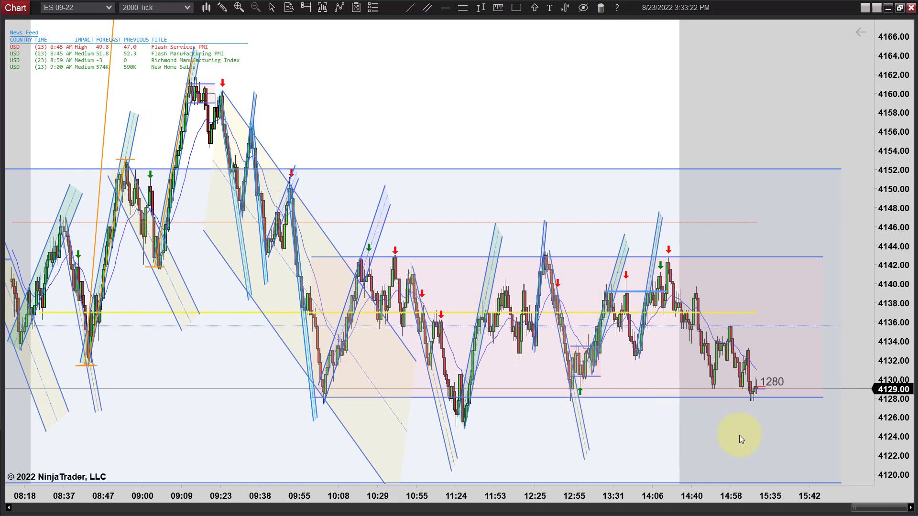
scroll(714, 433, down, 4)
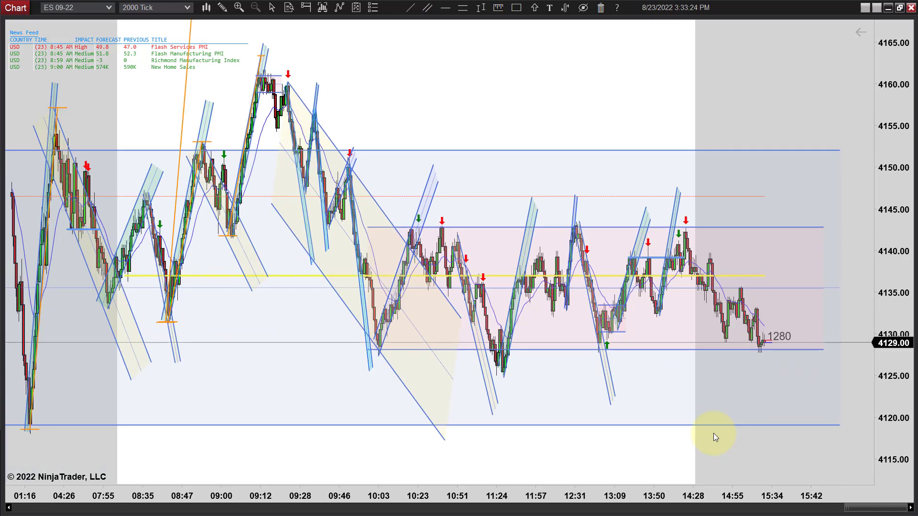